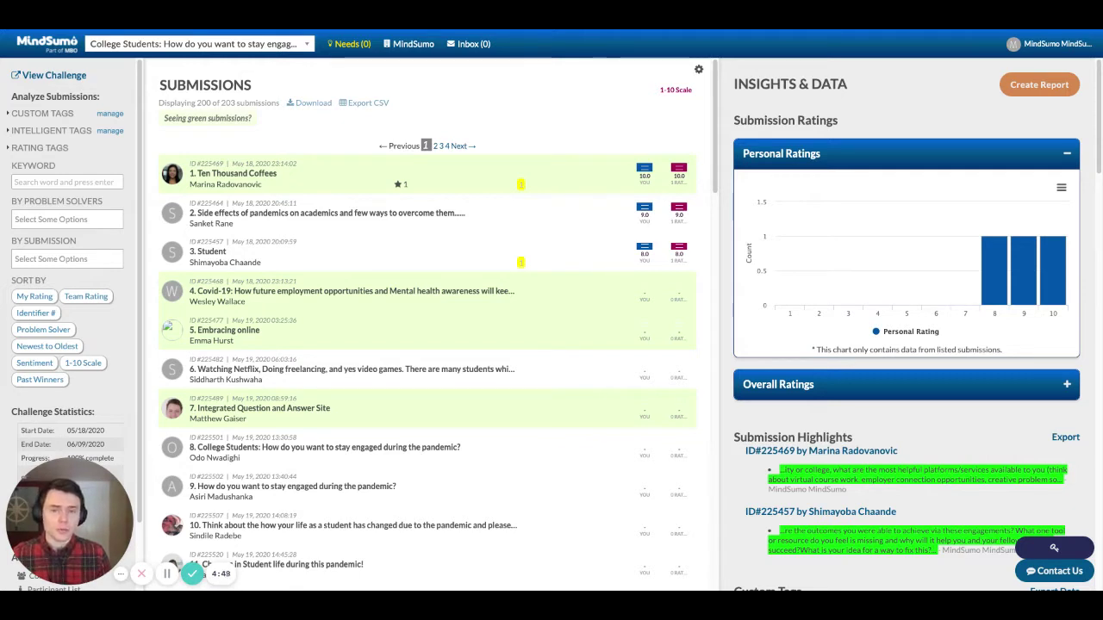
Expand the CUSTOM TAGS filter group to reveal all custom tag chips
click(34, 115)
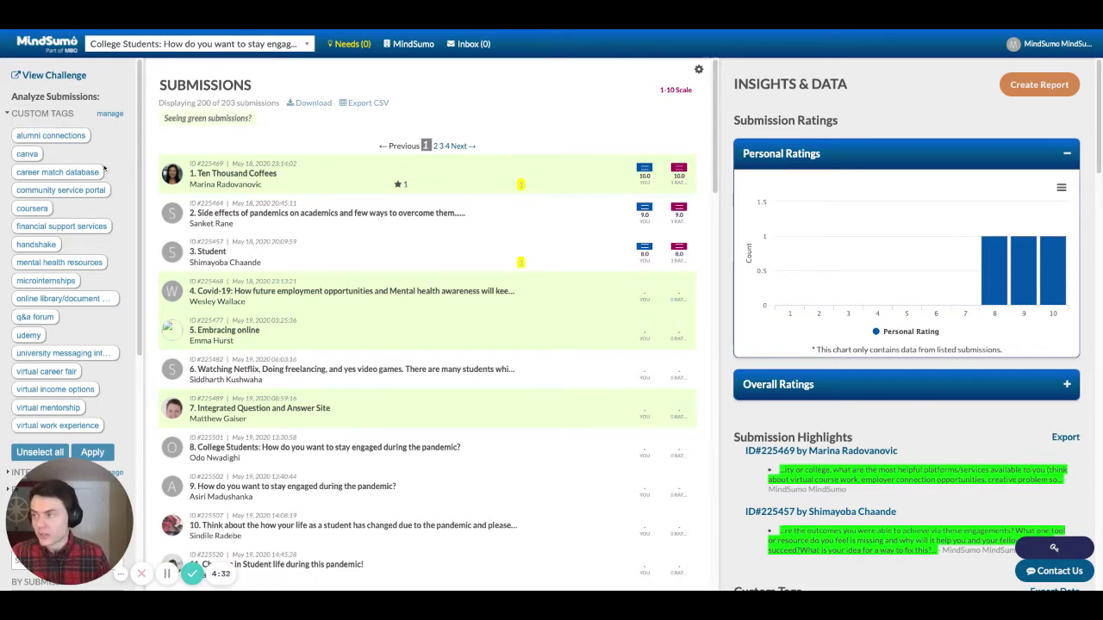
scroll(90, 155, down, 3)
Collapse Custom Tags, browse the Intelligent Tags filters, then switch to the Rating Tags filters
scroll(92, 154, up, 3)
click(48, 112)
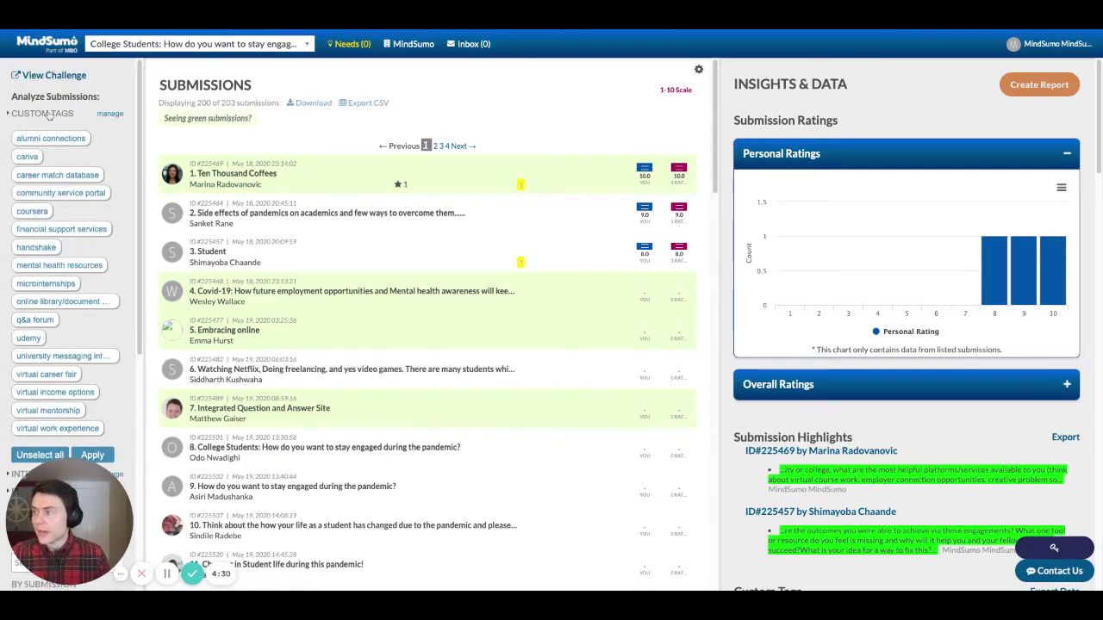
click(48, 131)
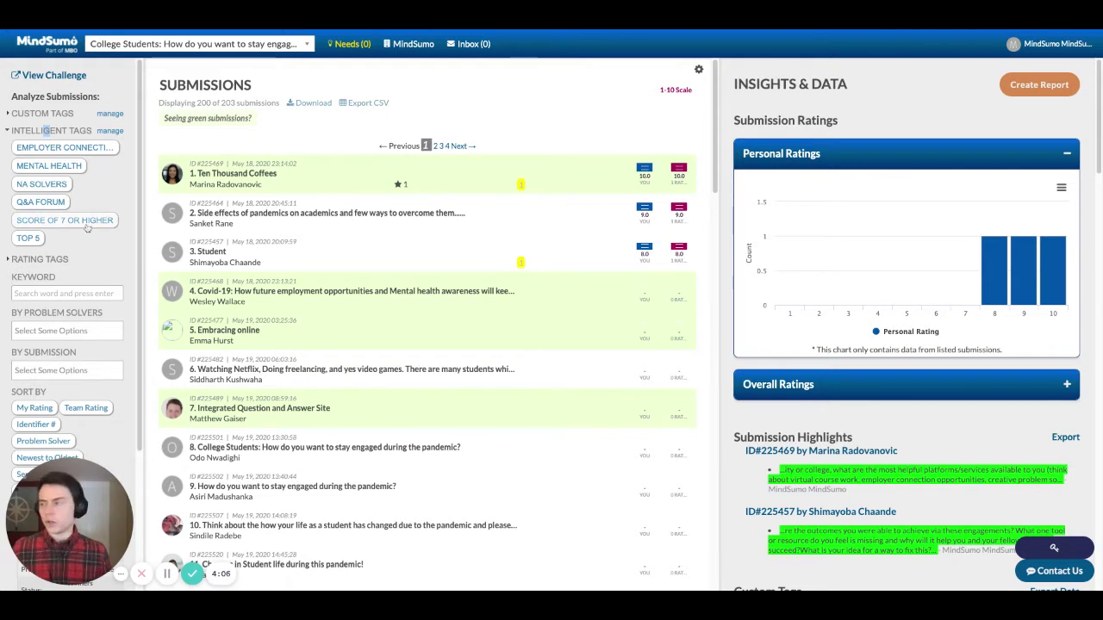
click(70, 132)
click(46, 148)
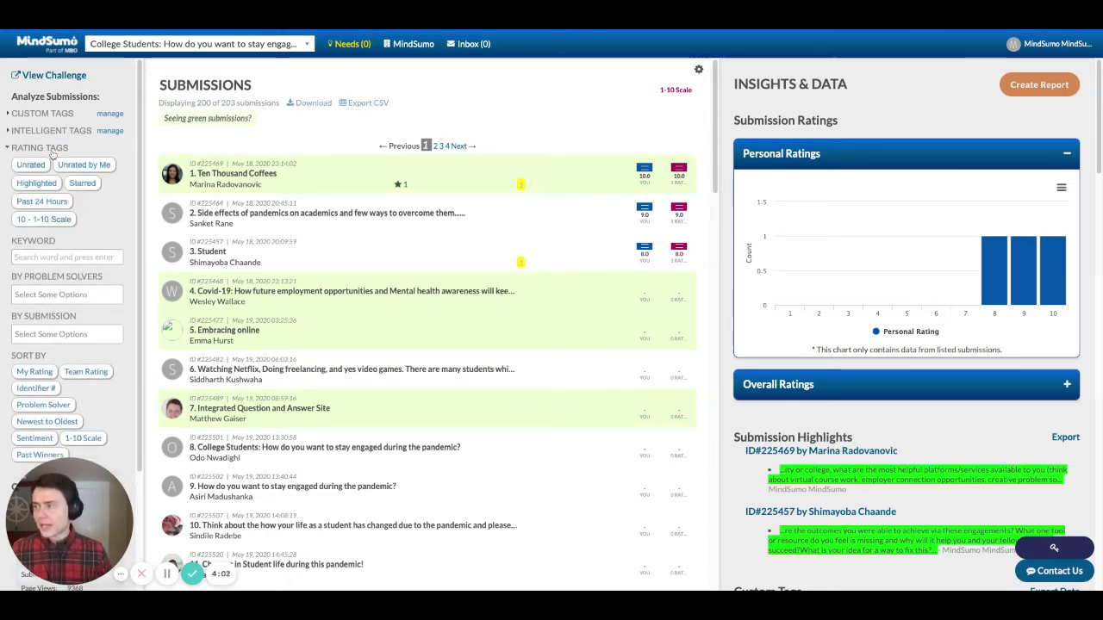
click(50, 149)
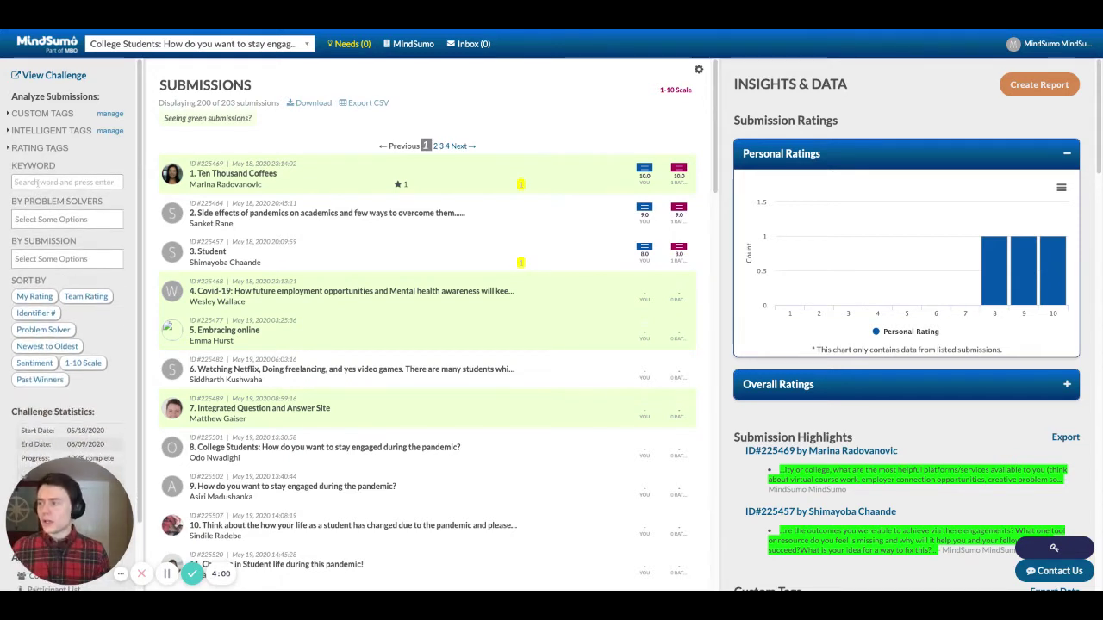
scroll(109, 228, down, 2)
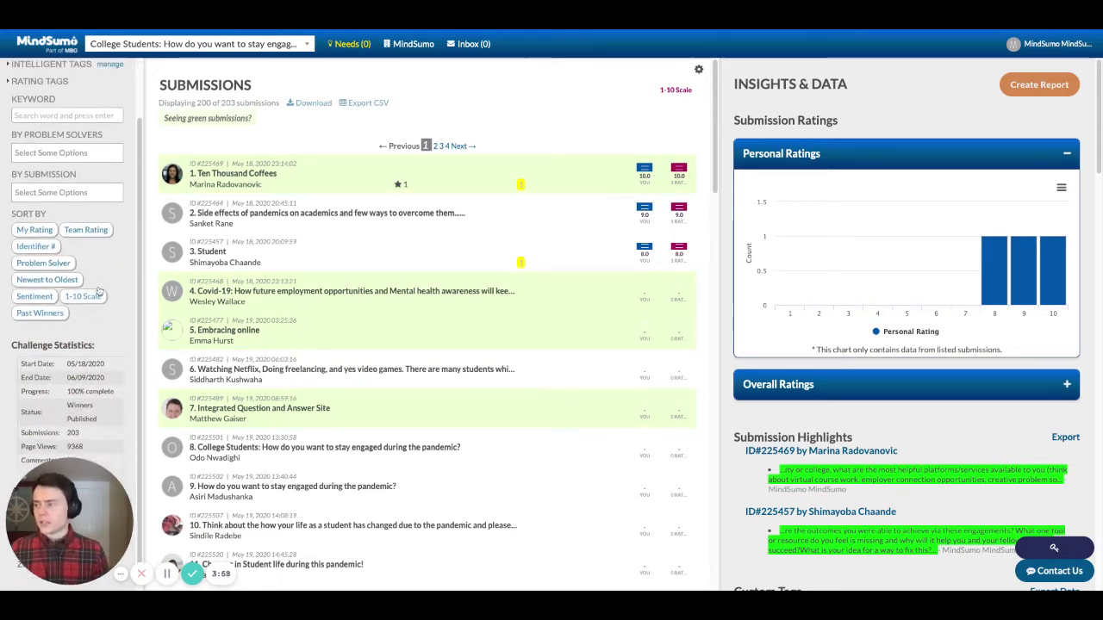
scroll(127, 288, down, 1)
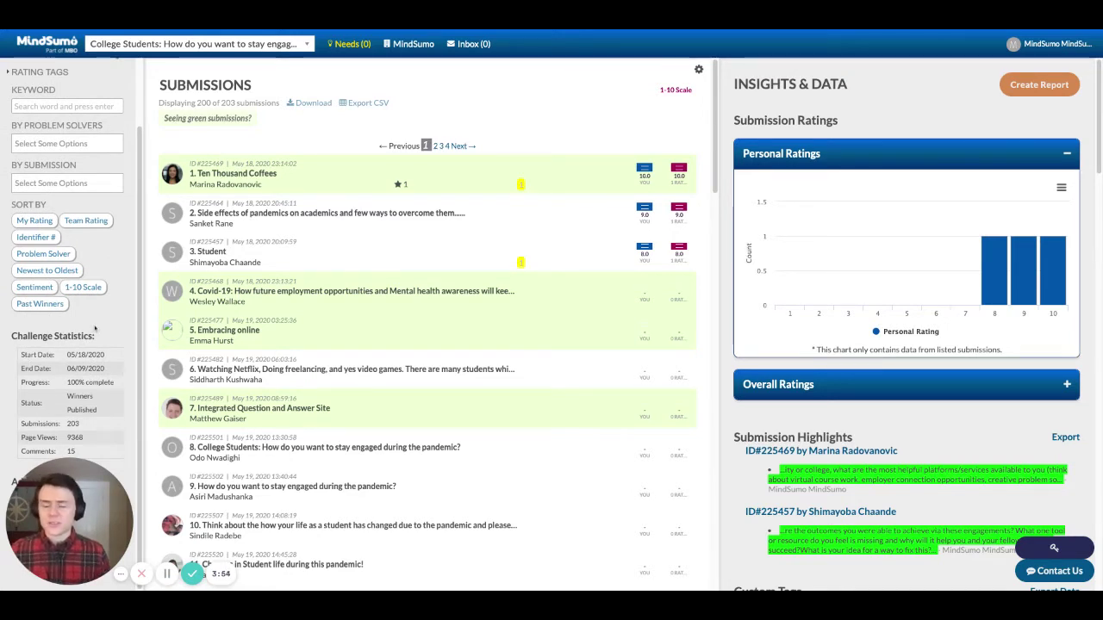
mouse_move(14, 483)
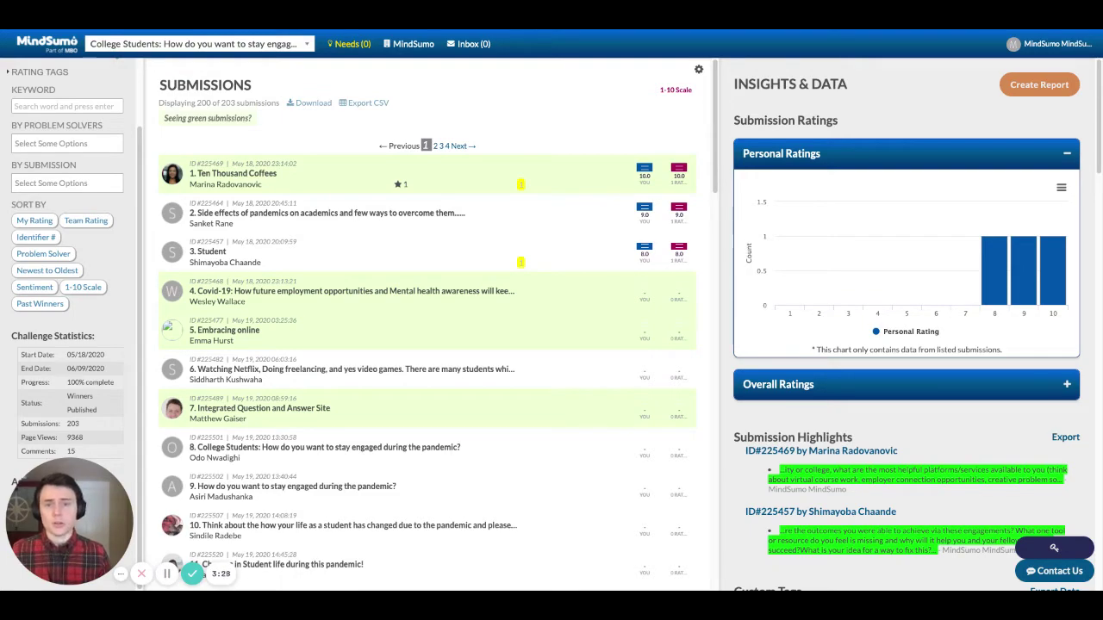
Open the Ten Thousand Coffees submission and highlight a passage of its answer
click(457, 182)
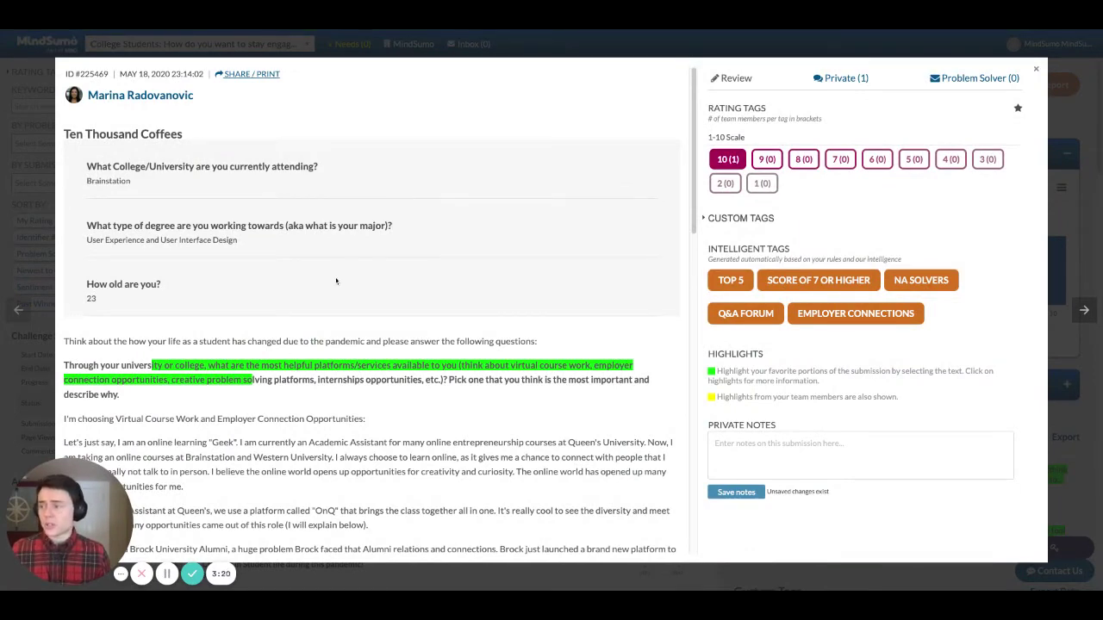
scroll(336, 281, down, 3)
drag(275, 292, 337, 321)
click(309, 337)
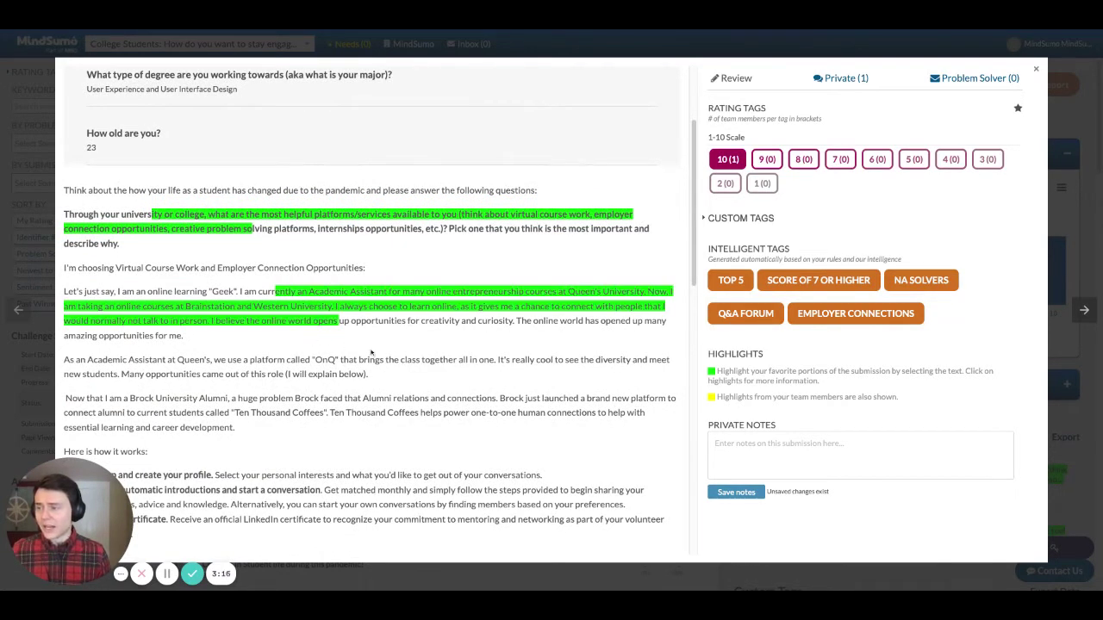
View the highlight's private team comment, then remove the highlight from the Academic Assistant paragraph
mouse_move(327, 349)
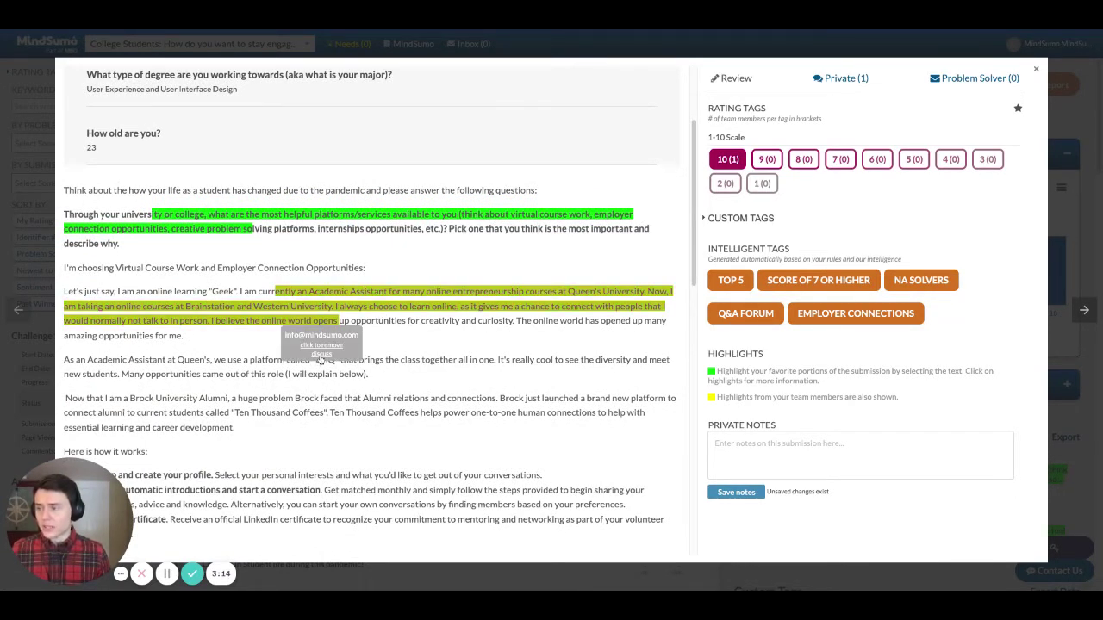
click(320, 355)
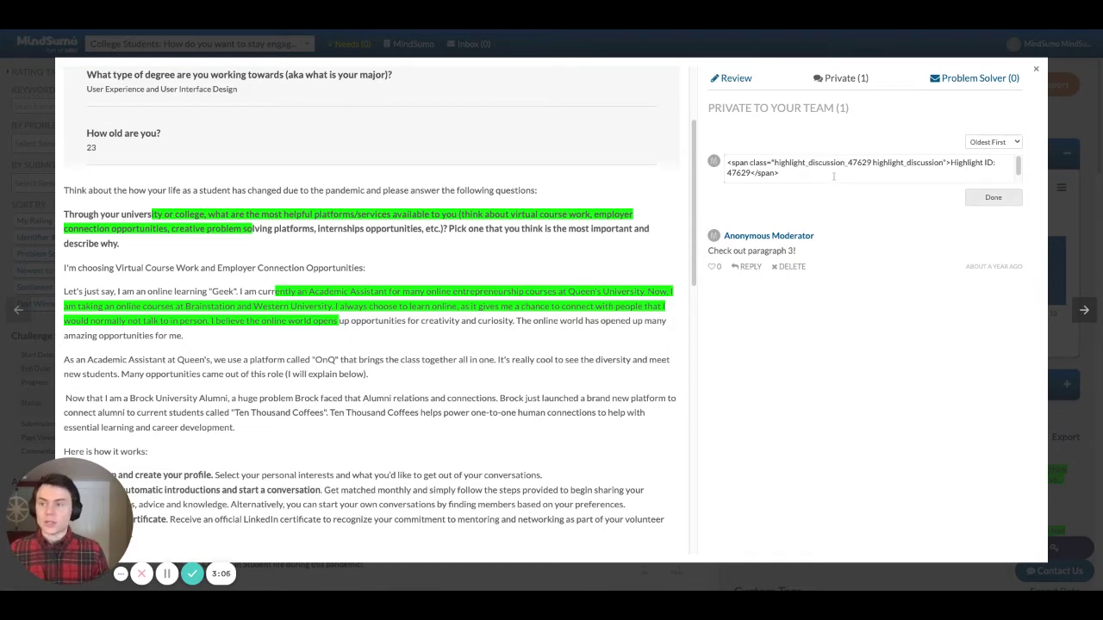
key(ctrl+a)
click(795, 175)
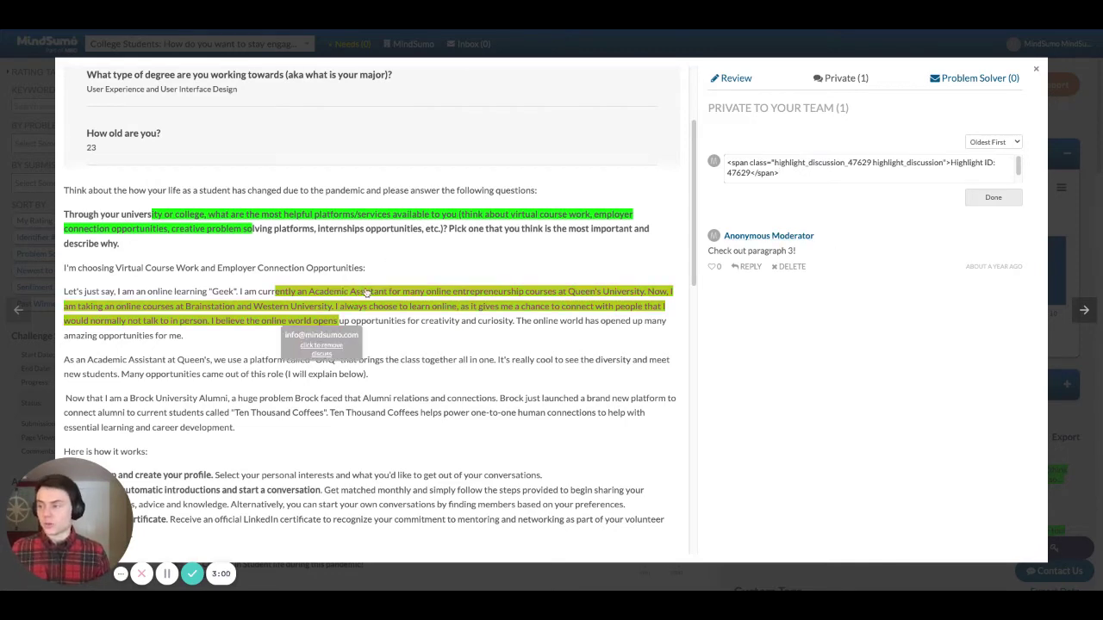
click(325, 351)
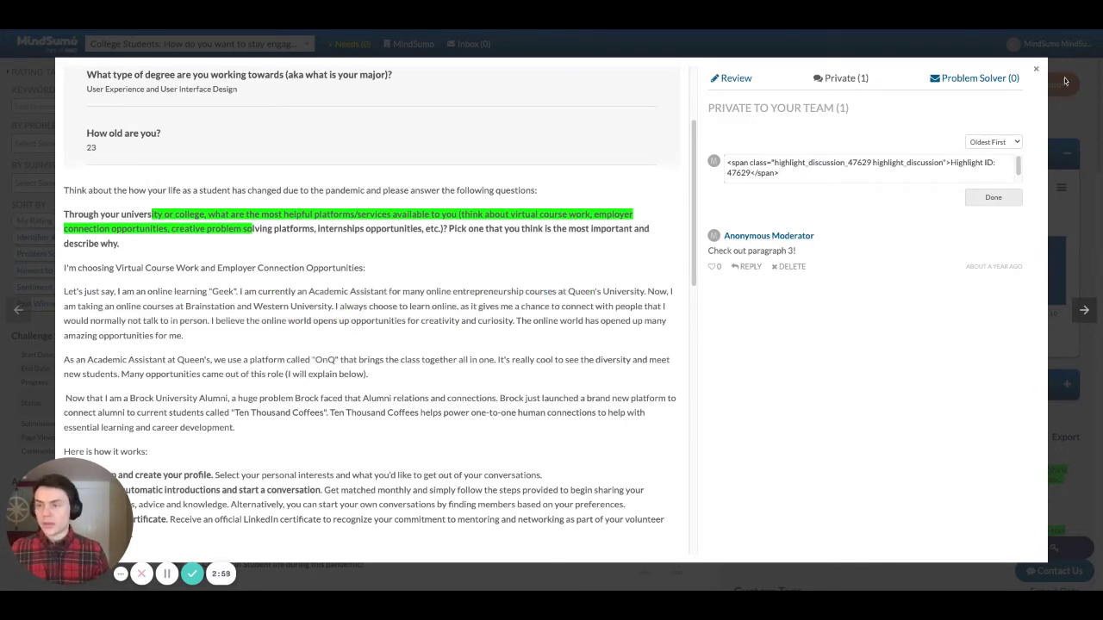
Try ratings of 9 and 8 on the submission, leaving it rated 10
click(732, 79)
scroll(561, 208, up, 3)
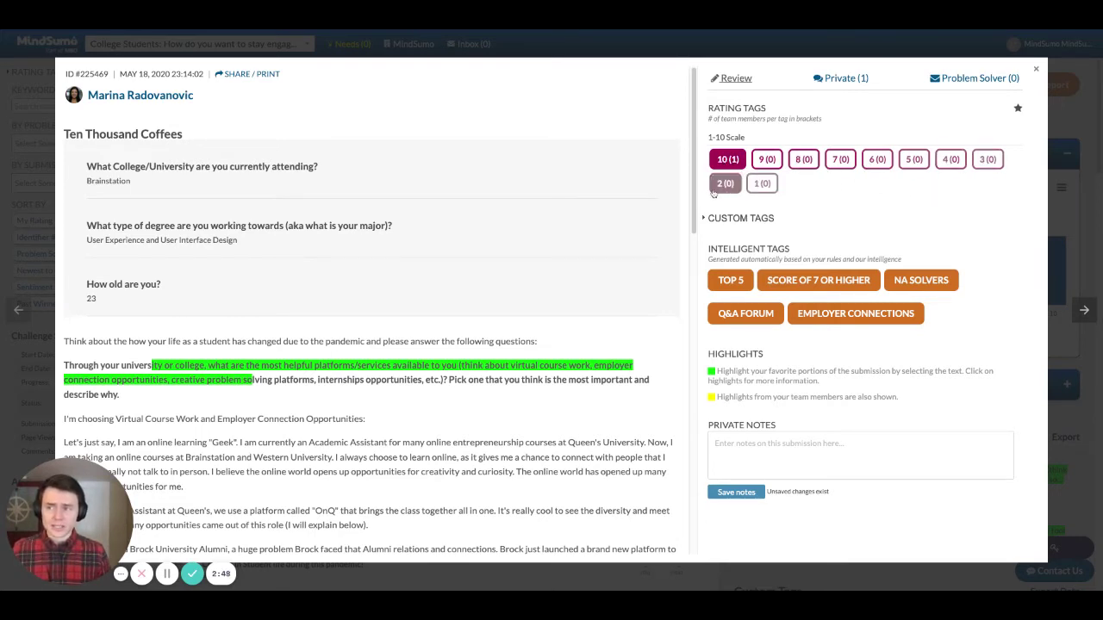
click(766, 159)
click(803, 159)
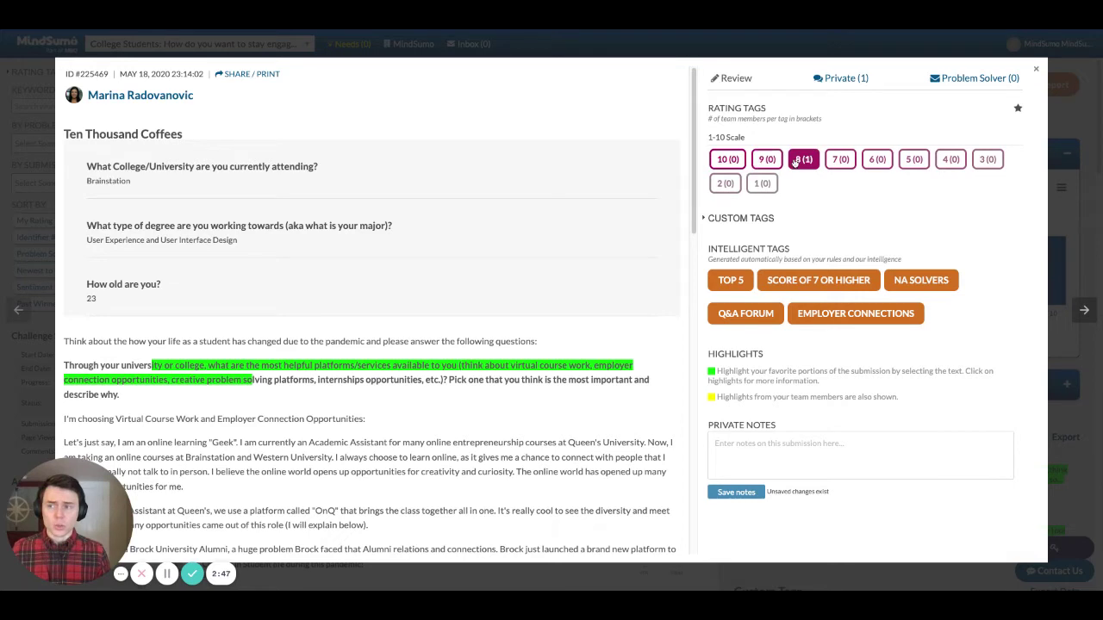
click(729, 160)
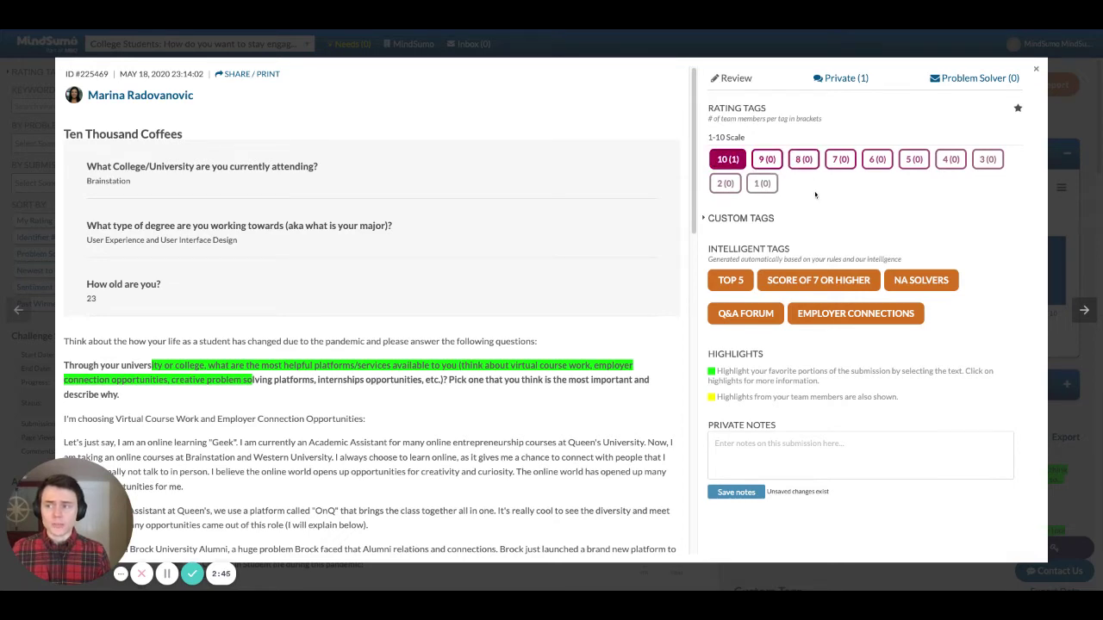
Add and then remove the handshake and mental health resources custom tags, collapsing the tag list
click(741, 219)
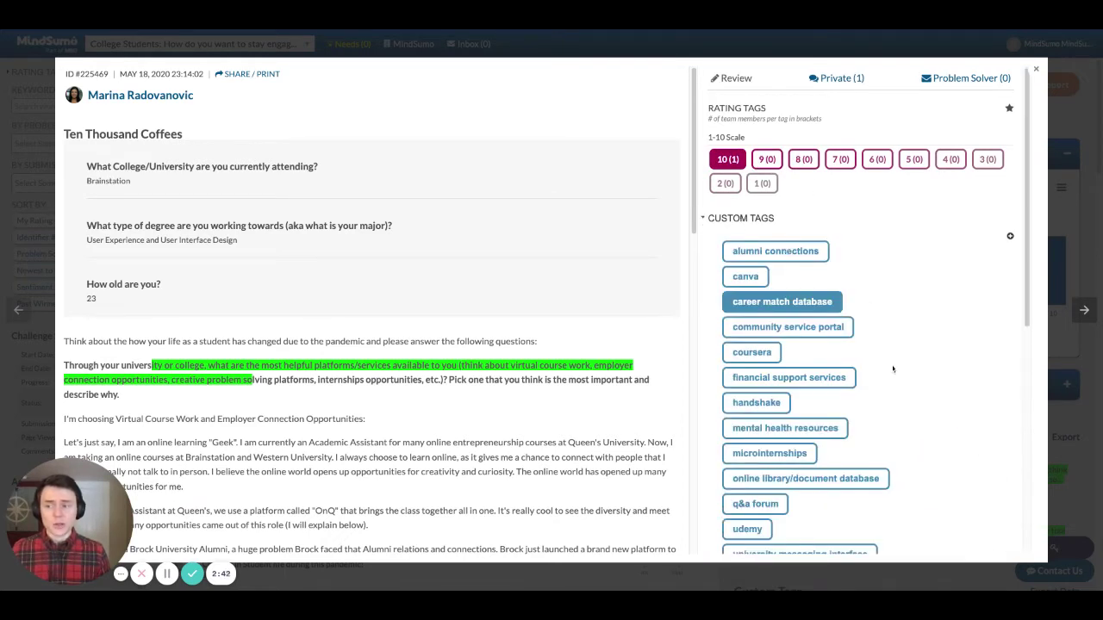
scroll(893, 369, down, 1)
click(756, 313)
click(759, 337)
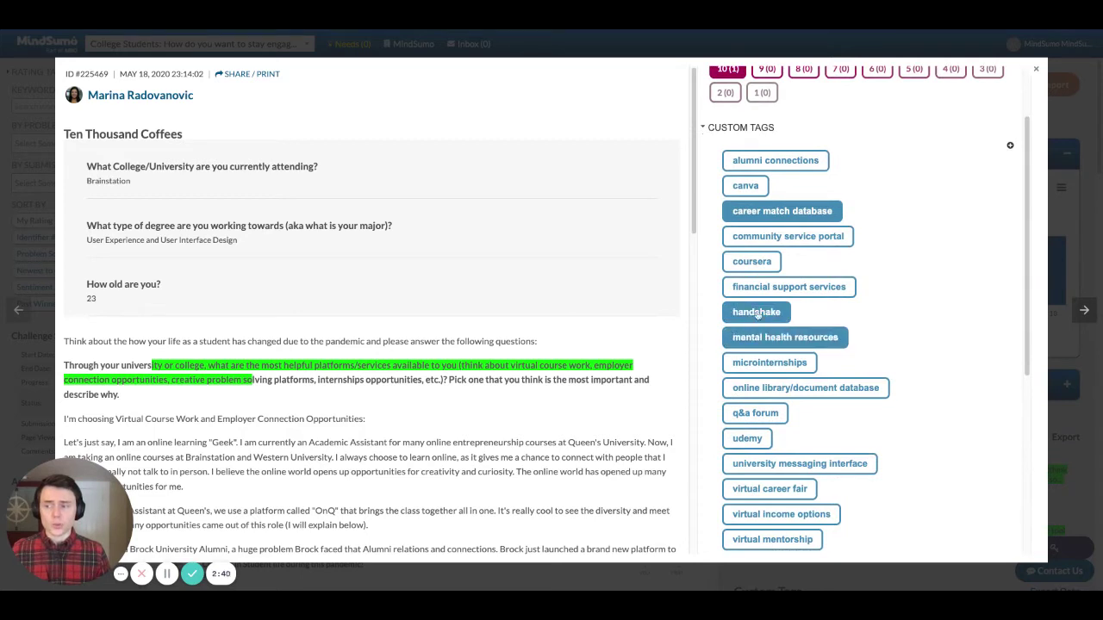
click(757, 313)
click(759, 337)
scroll(891, 258, up, 1)
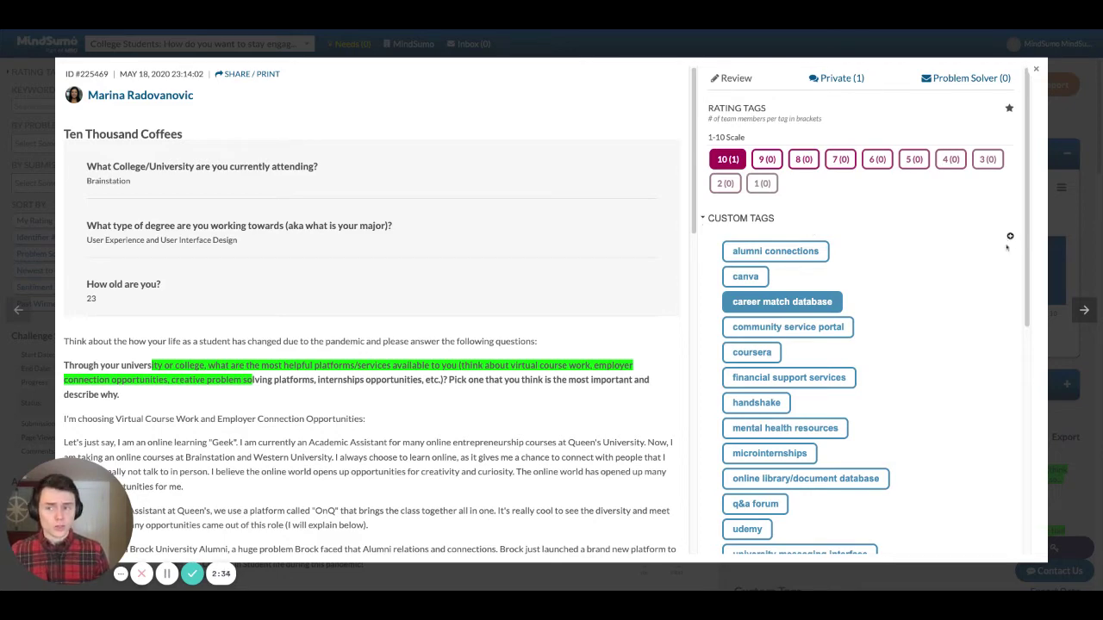
click(756, 223)
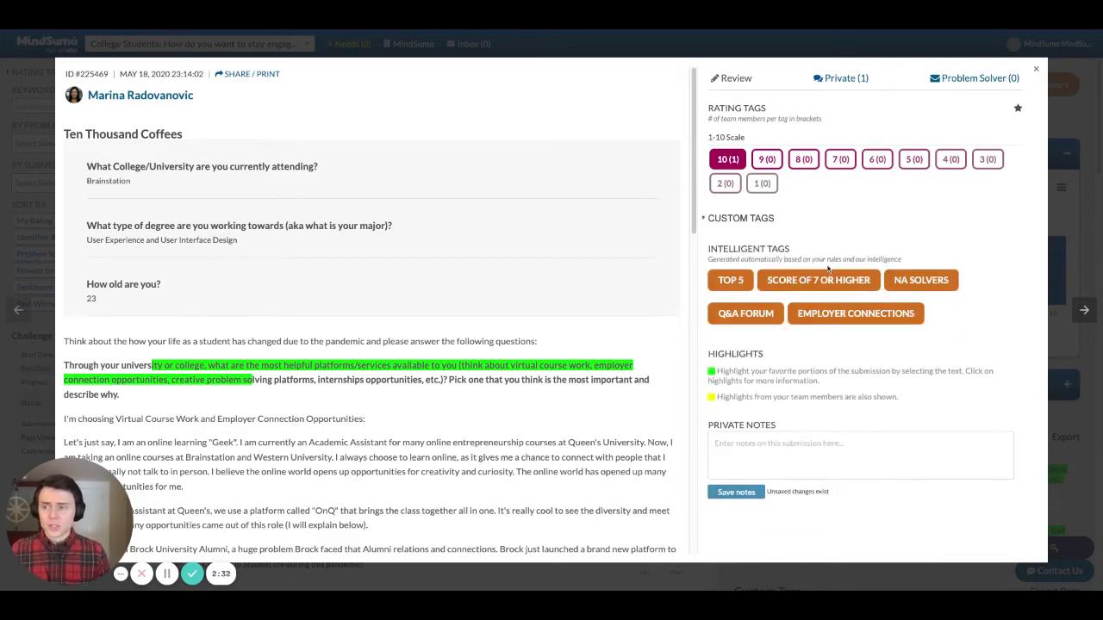
scroll(618, 379, down, 3)
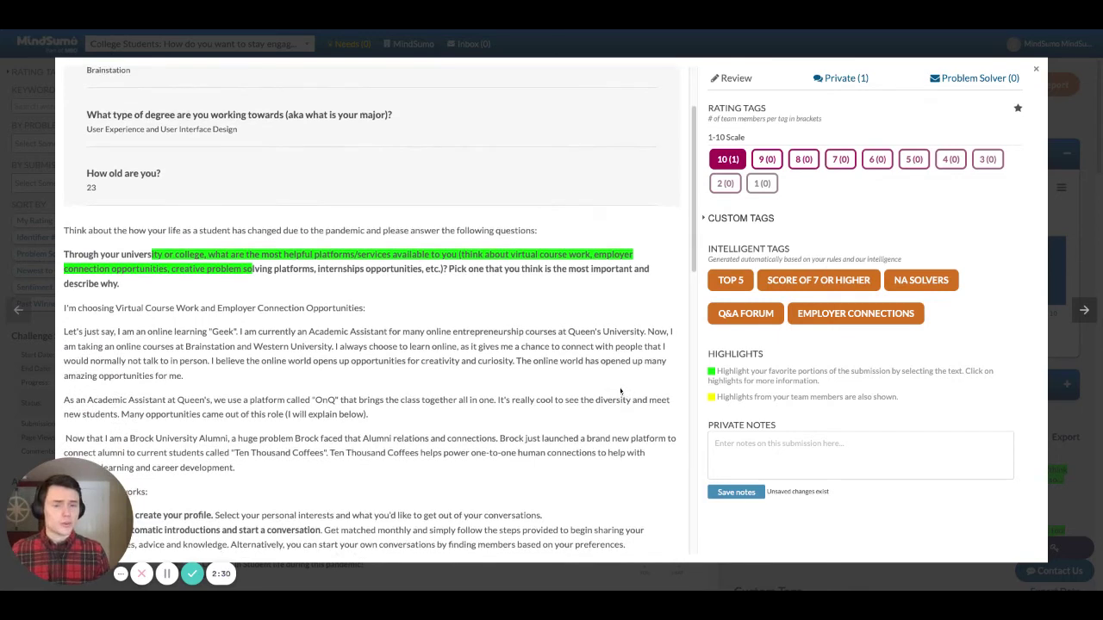
mouse_move(866, 319)
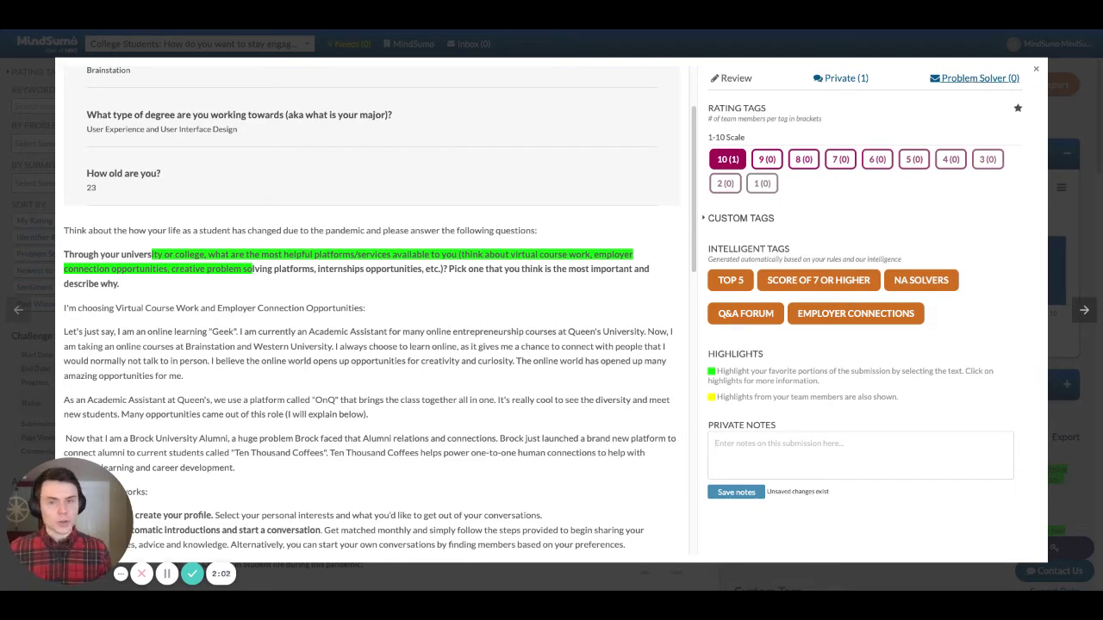
Close the submission detail view to return to the Submissions list
click(1036, 70)
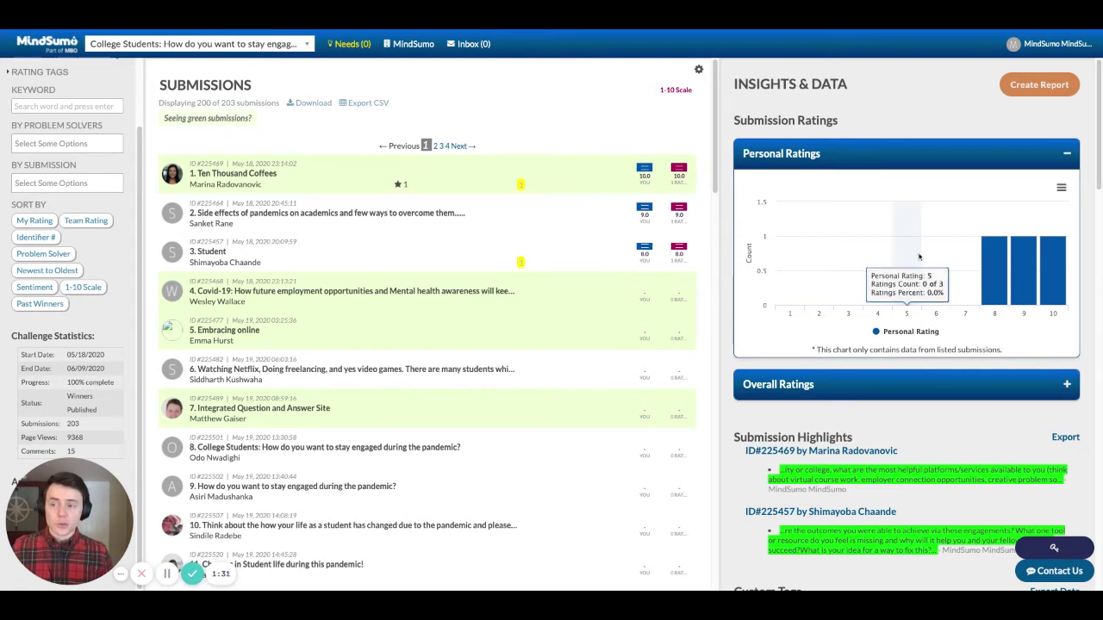
Check the Personal Ratings bars and export menu, then expand and collapse the Overall Ratings chart
mouse_move(1040, 308)
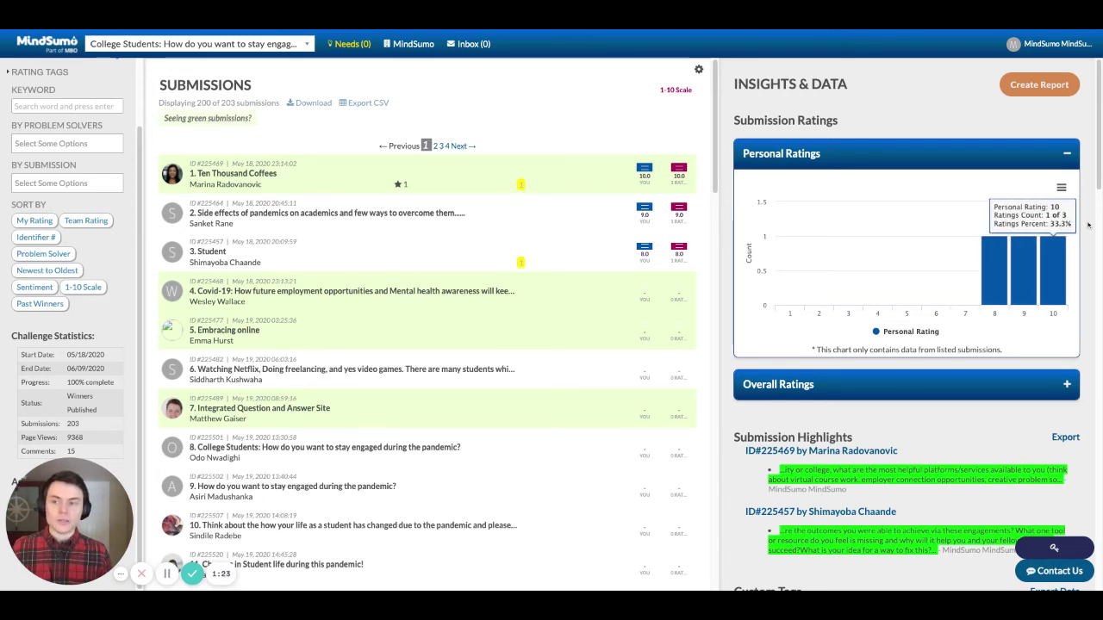
click(1062, 189)
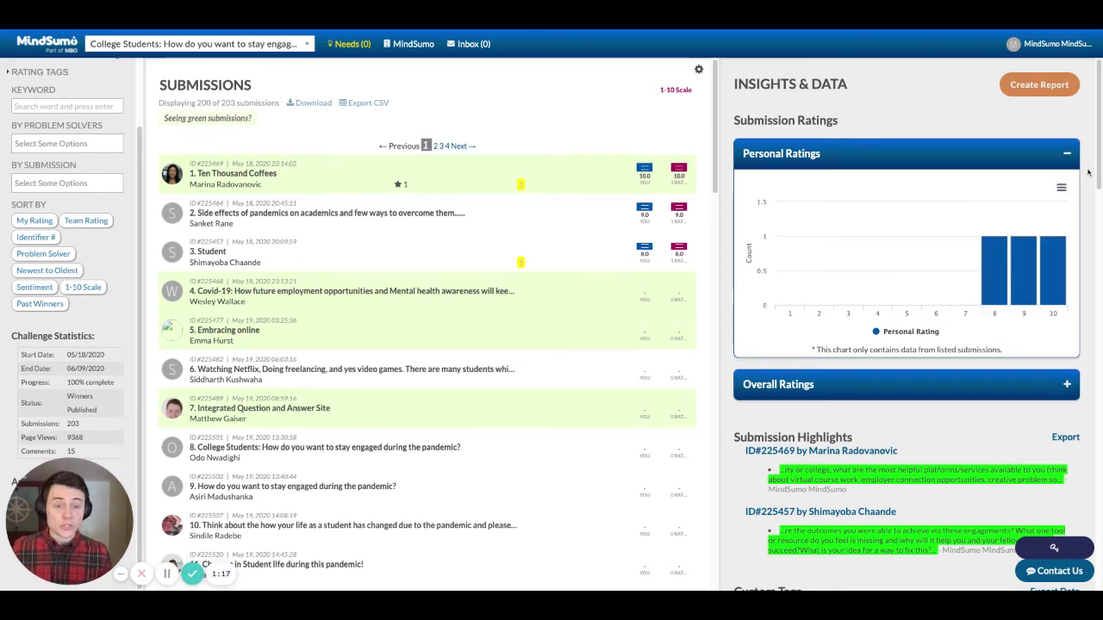
scroll(935, 267, down, 2)
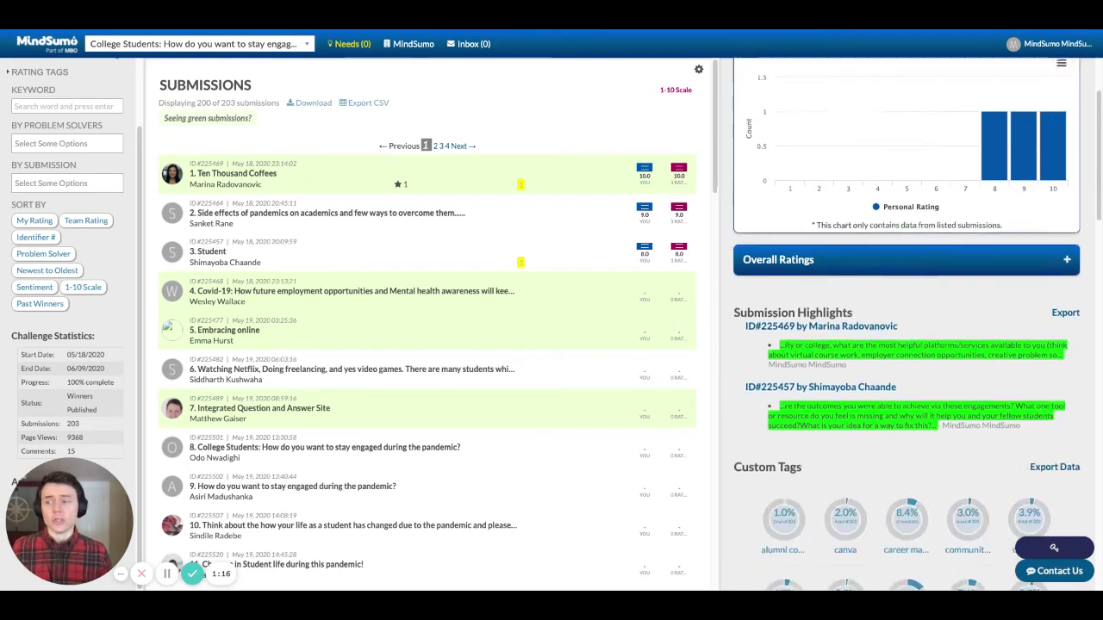
click(941, 266)
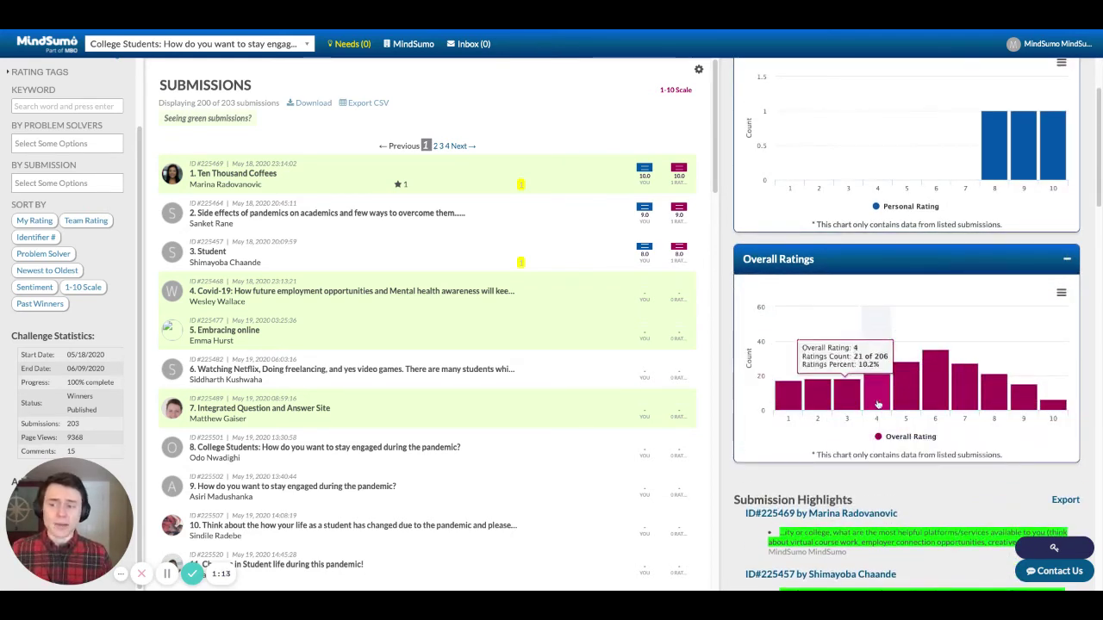
mouse_move(895, 399)
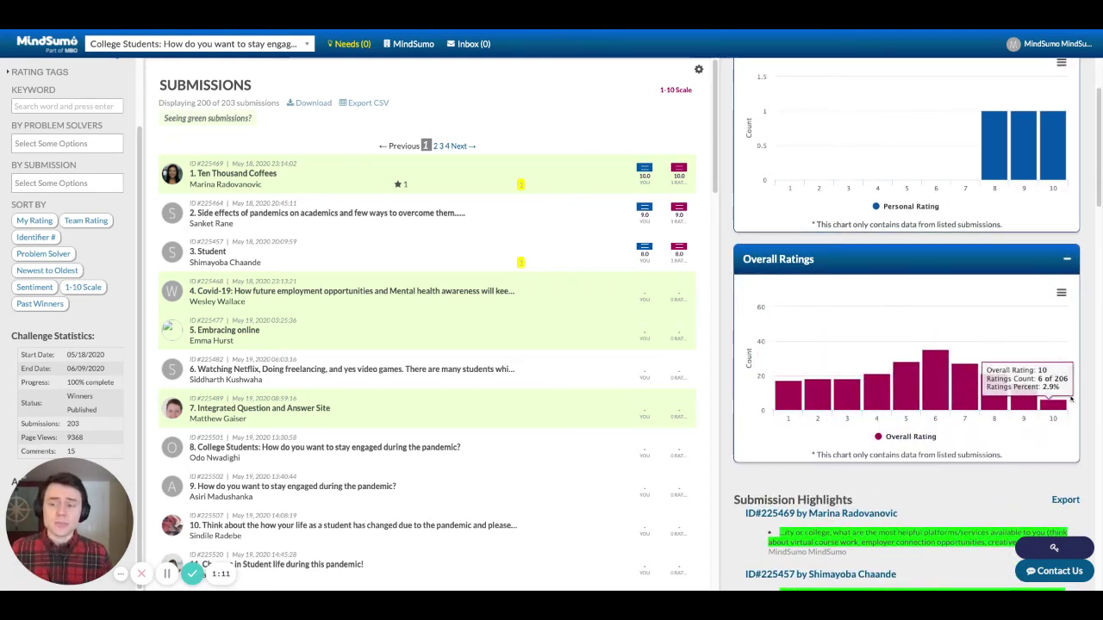
click(948, 260)
scroll(923, 300, down, 1)
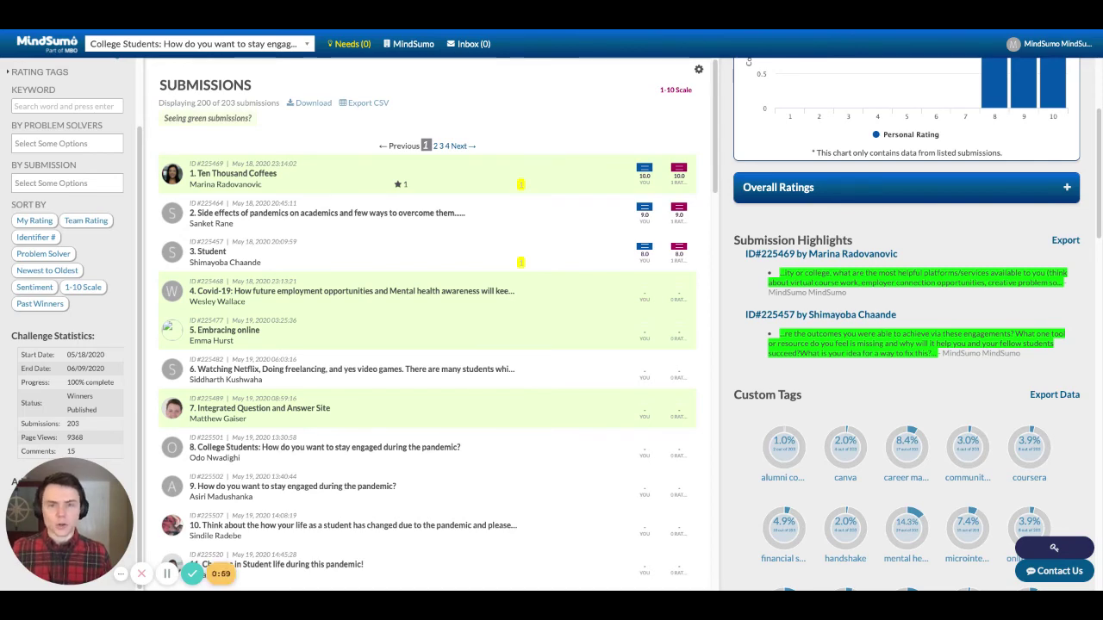
Scroll through the tag, page-view and submission insights down to the participant map
scroll(892, 341, down, 2)
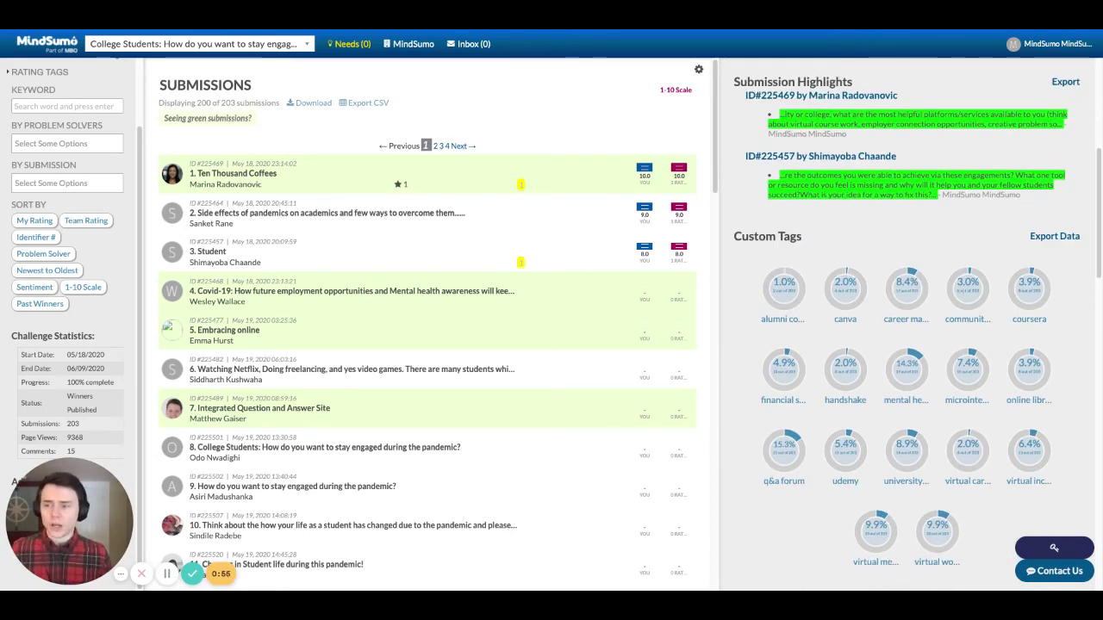
scroll(863, 328, down, 4)
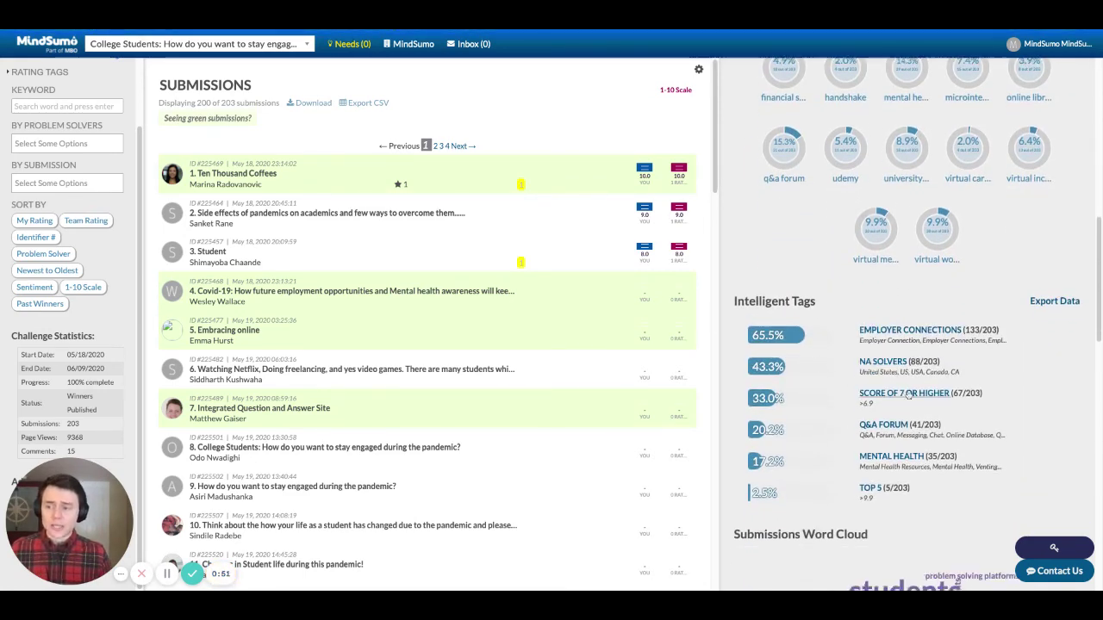
scroll(845, 388, down, 4)
scroll(904, 285, down, 4)
scroll(903, 284, down, 5)
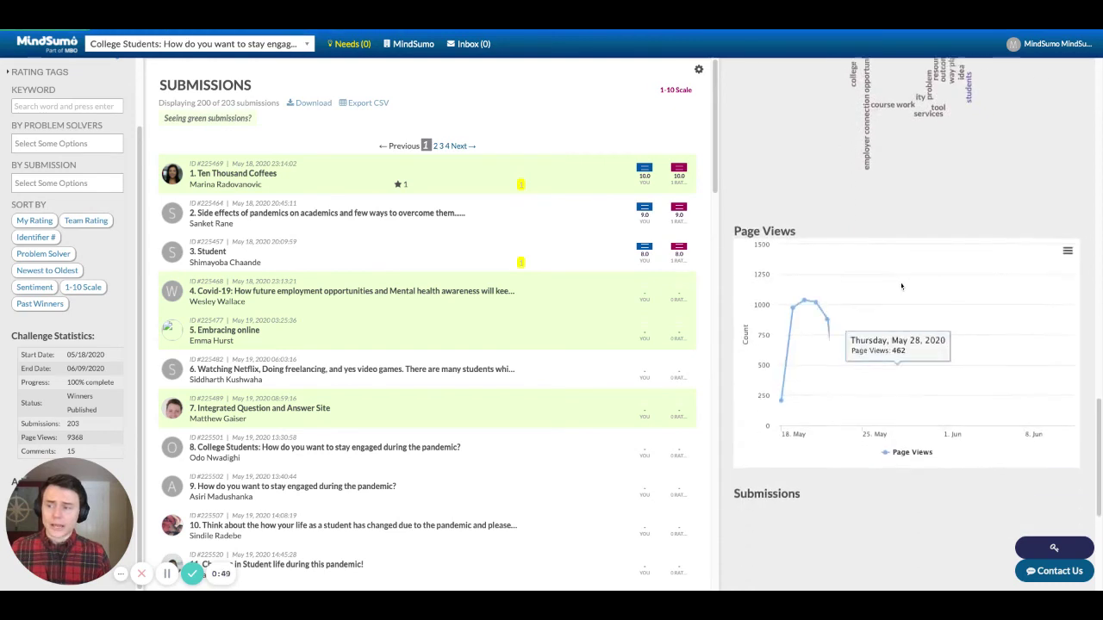
scroll(987, 284, down, 3)
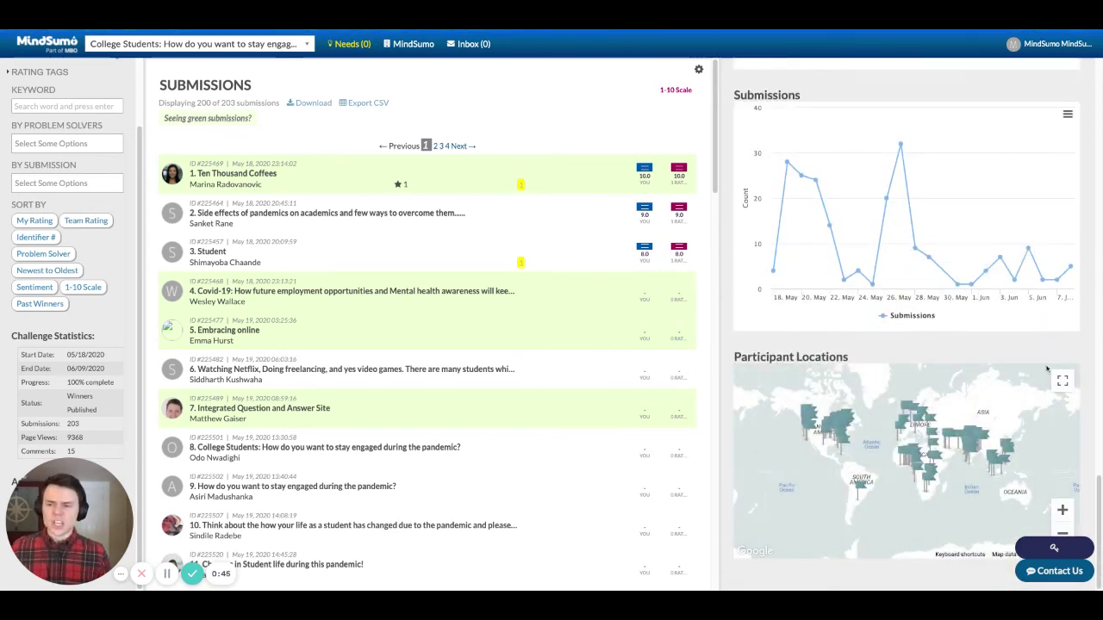
Zoom the participant map into North America, inspect a marker's location details, and scroll back up
click(1063, 510)
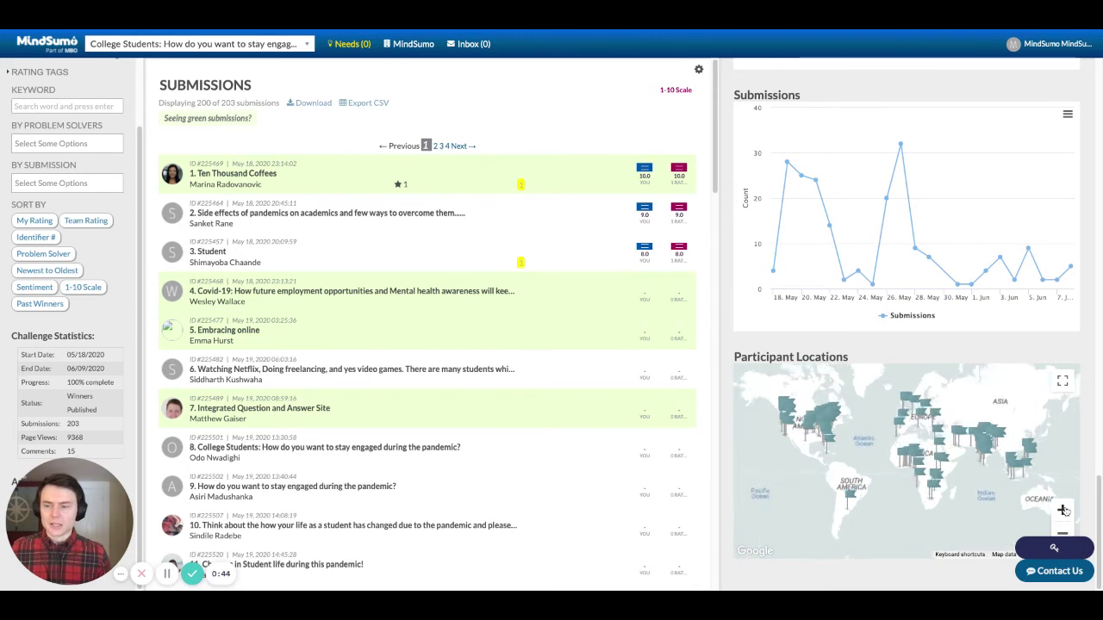
drag(869, 457, 1069, 453)
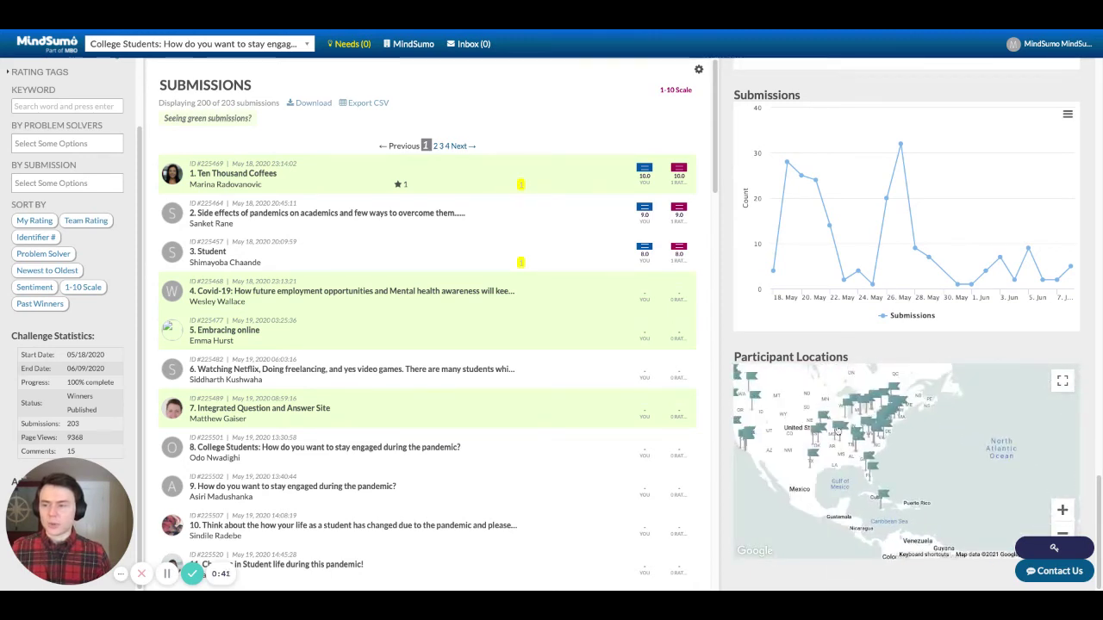
click(839, 429)
click(892, 389)
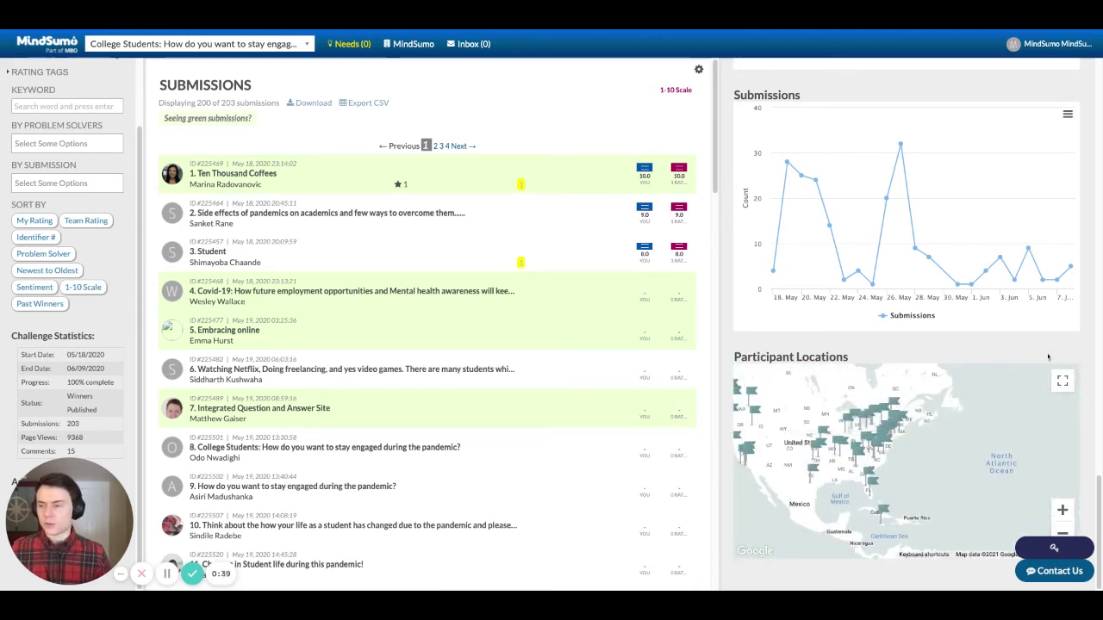
scroll(1089, 337, up, 10)
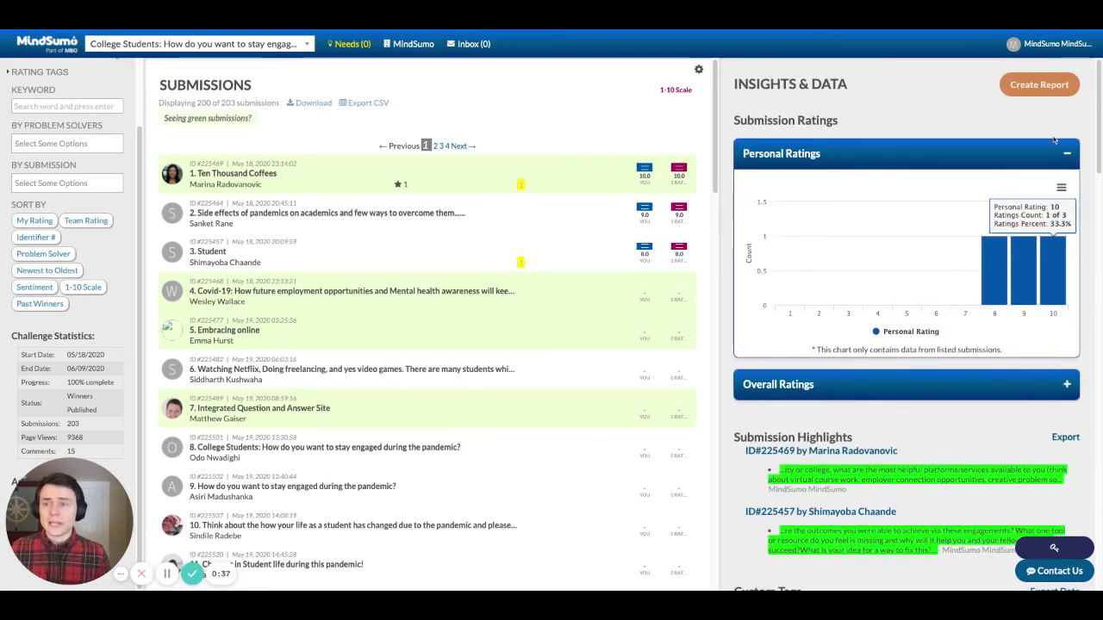
click(1028, 87)
scroll(863, 161, down, 2)
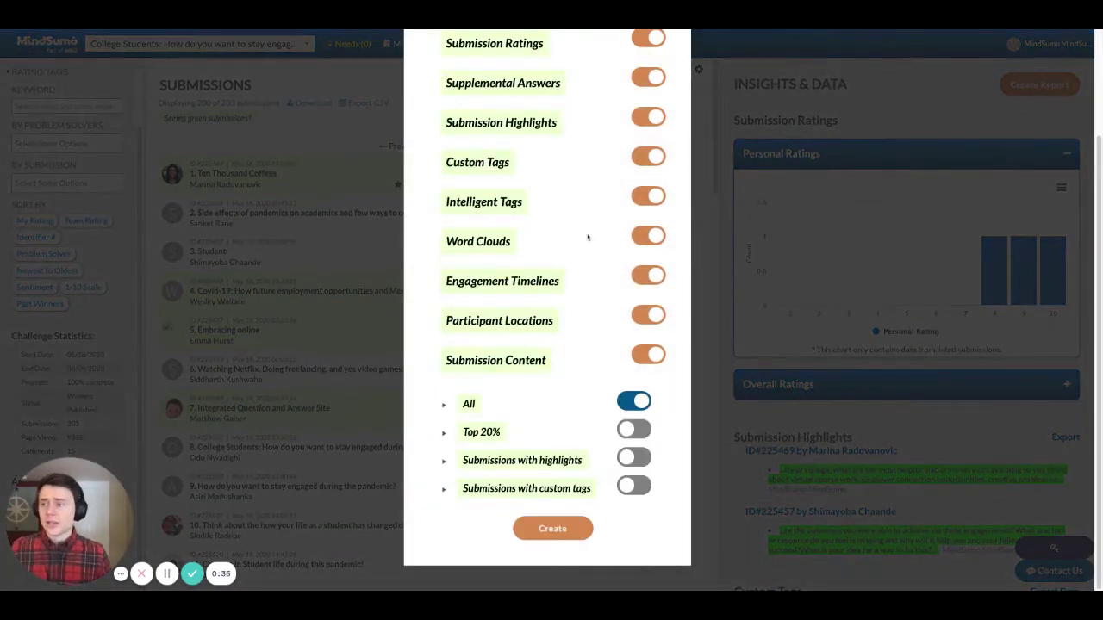
scroll(591, 234, up, 3)
scroll(593, 233, down, 1)
scroll(592, 233, down, 1)
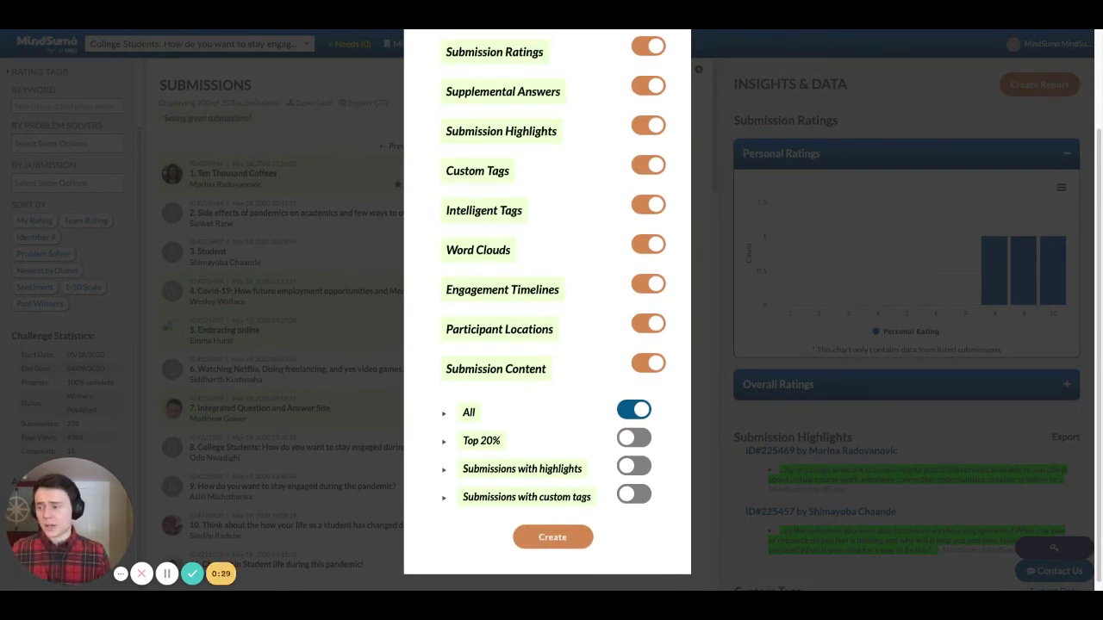
scroll(758, 238, up, 2)
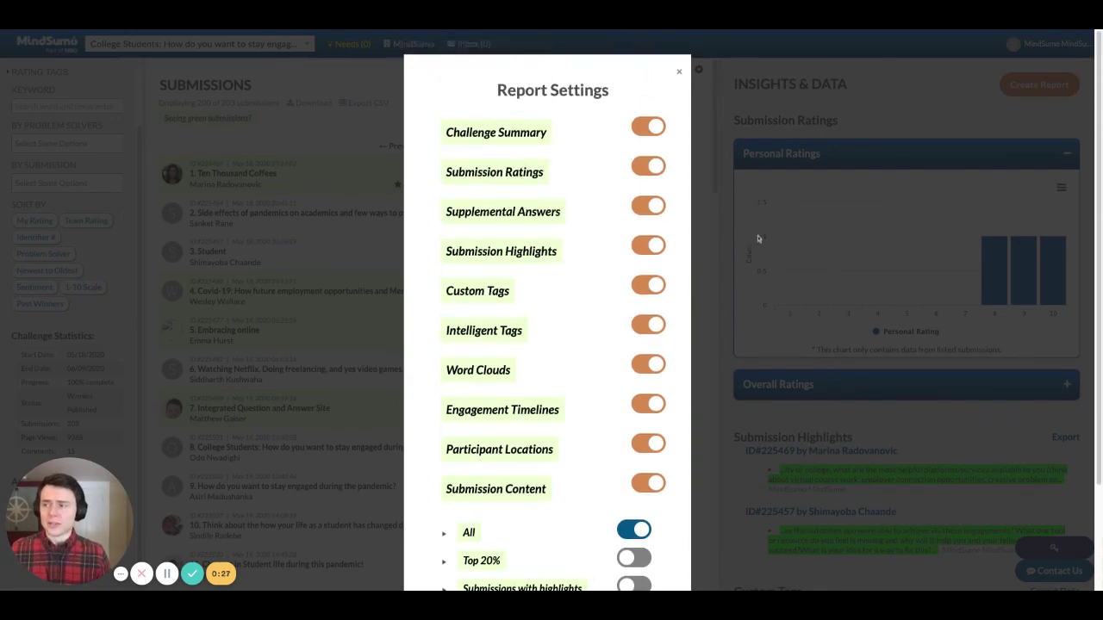
click(679, 72)
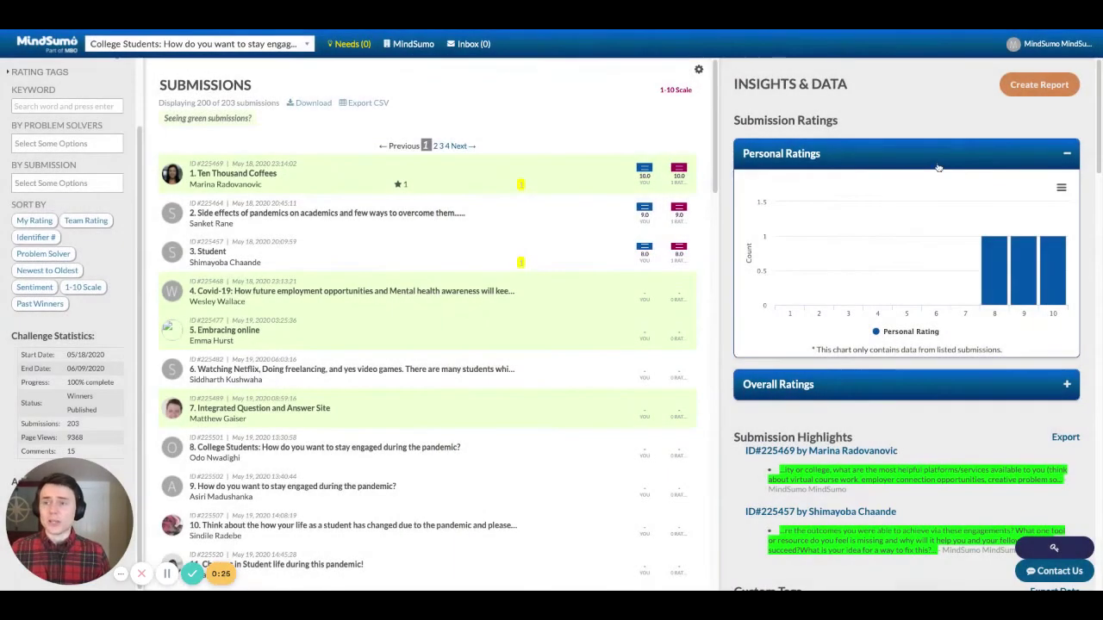